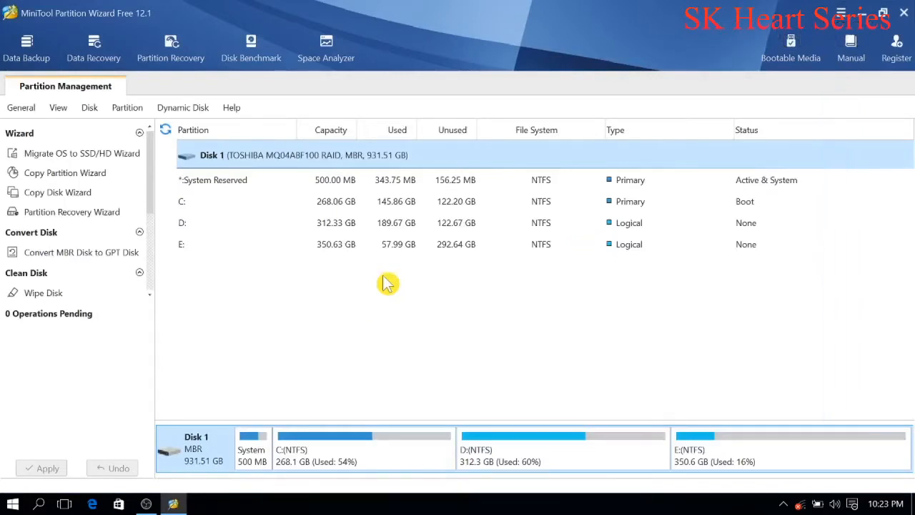
click(399, 250)
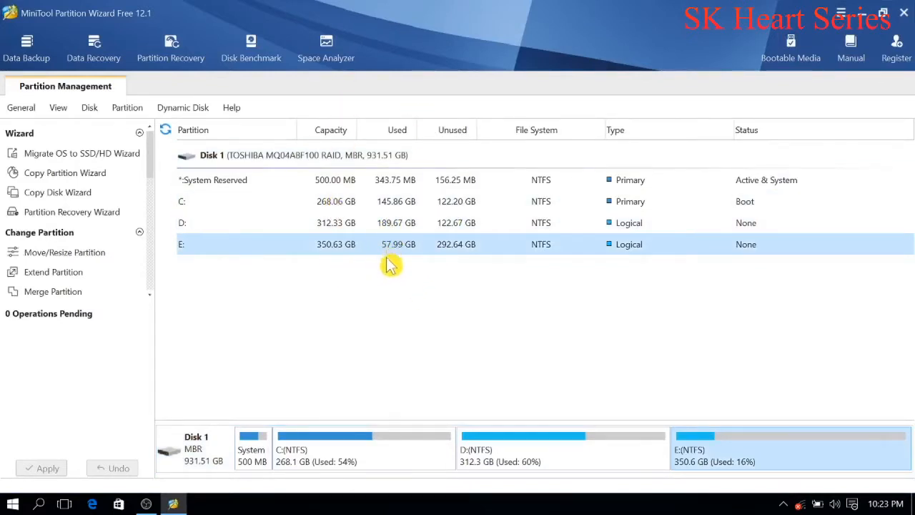
right_click(728, 443)
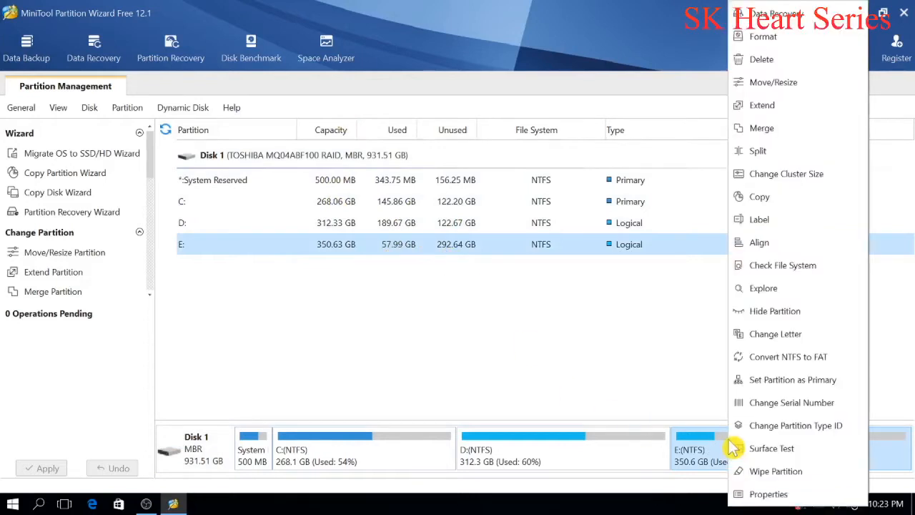
click(656, 380)
Step: Minimize the partition program and open Disk Management in the computer's management console from This PC
click(864, 13)
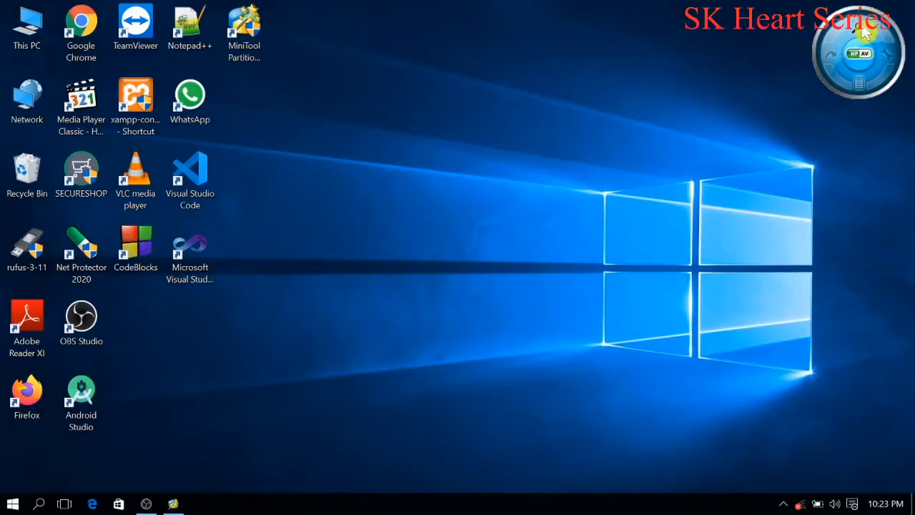
double_click(47, 28)
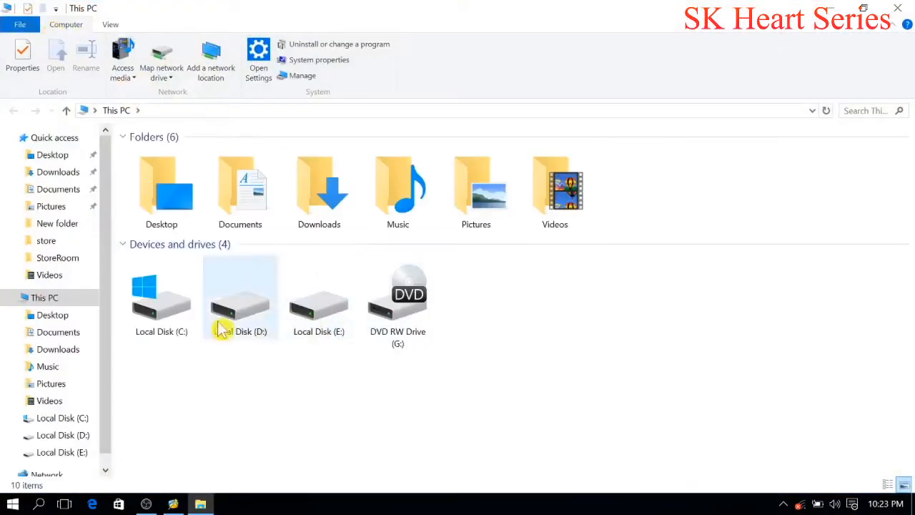
right_click(49, 304)
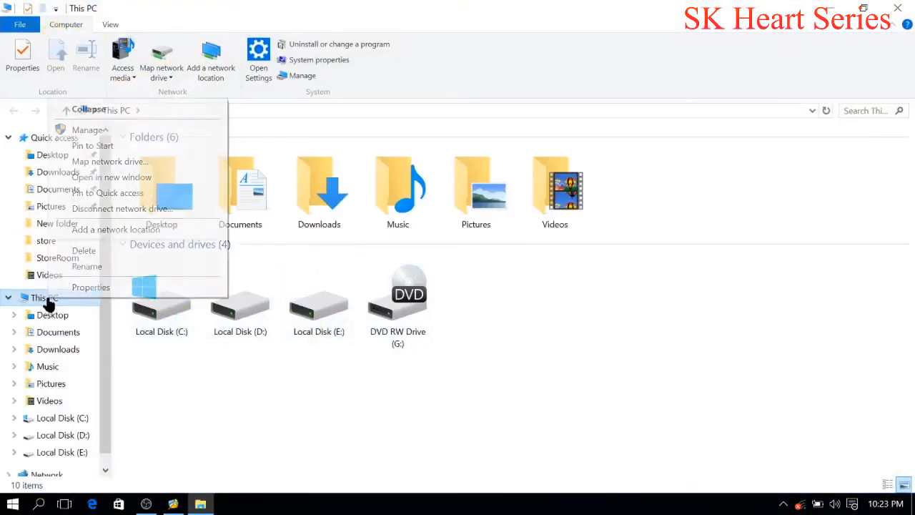
click(130, 130)
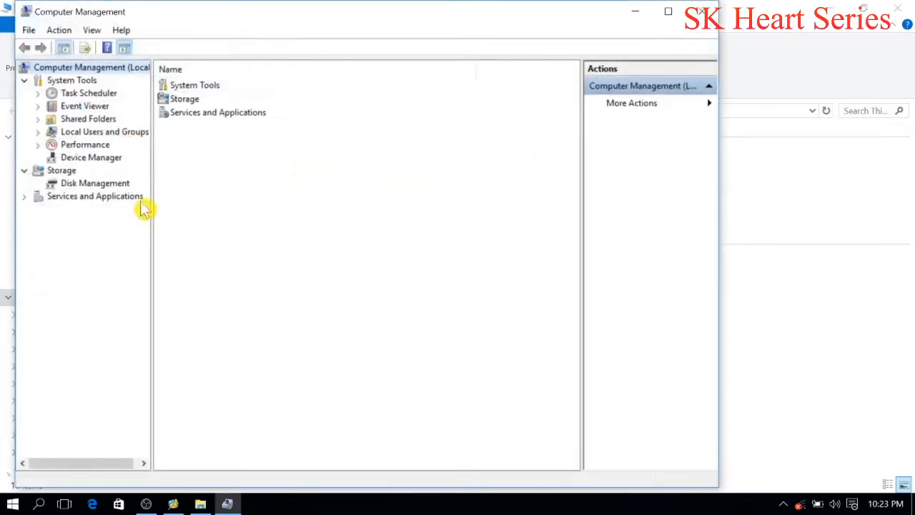
click(82, 188)
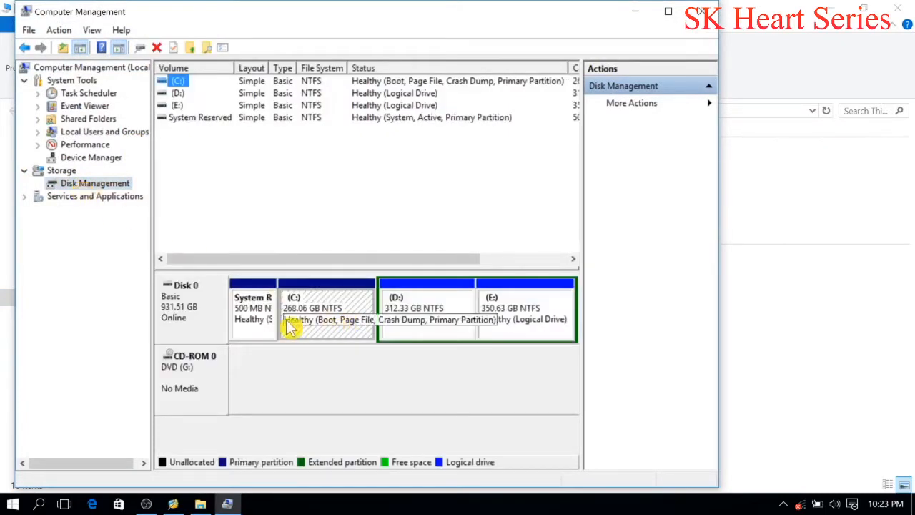
Step: Examine the D:, E: and System Reserved partitions of Disk 0 in the disk layout
click(453, 319)
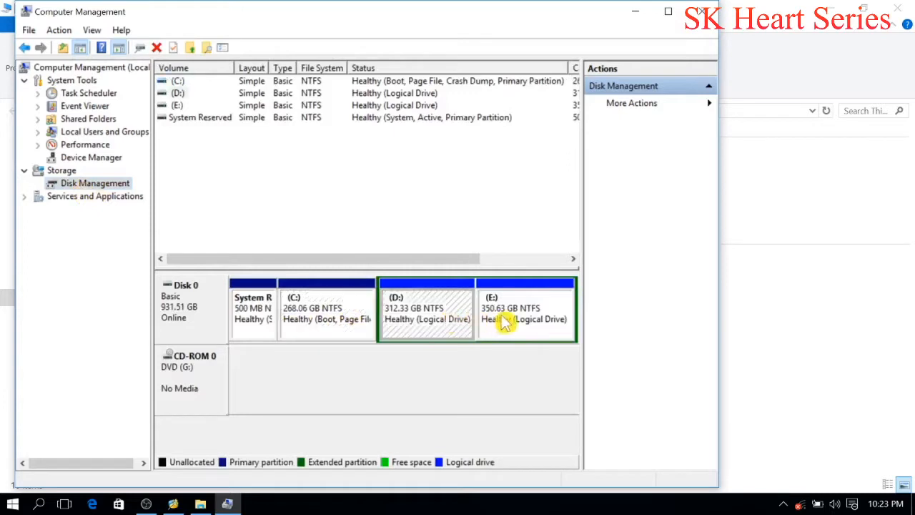
click(498, 321)
click(249, 326)
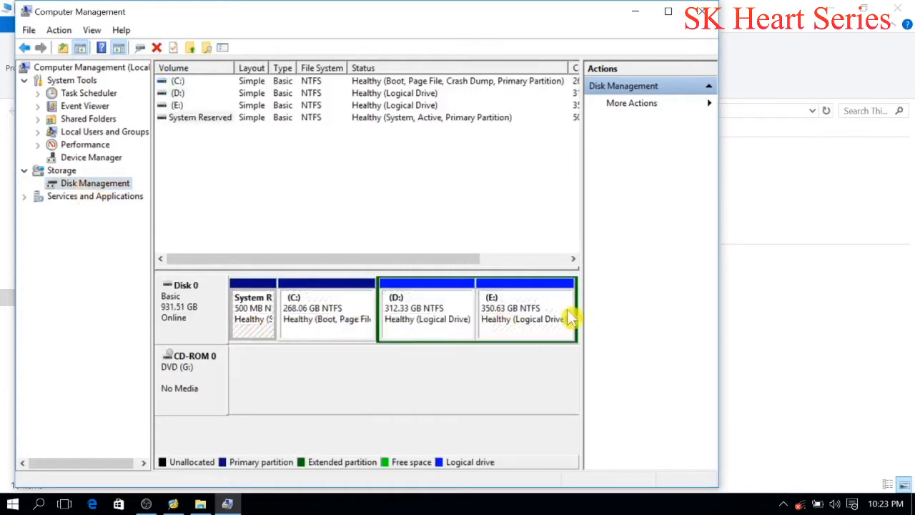
click(527, 322)
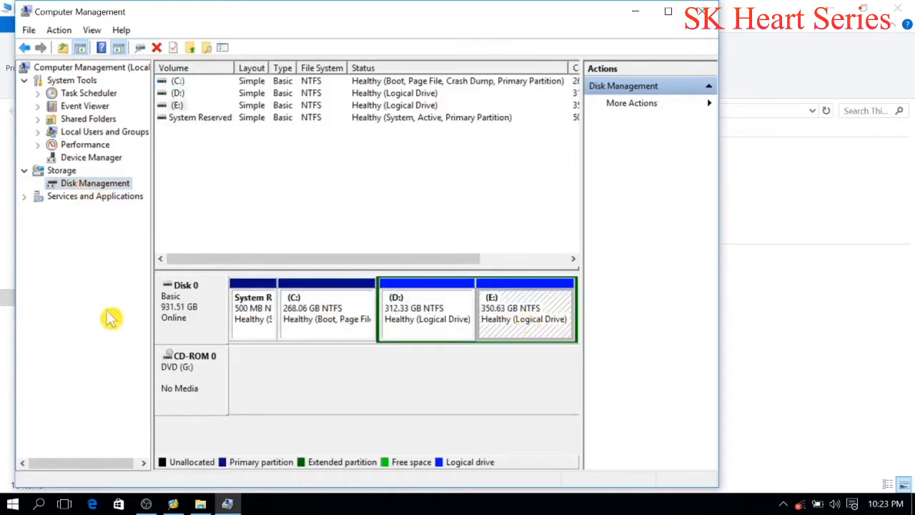
Step: Check the partition style of Disk 0 in the volume information of its properties
right_click(178, 322)
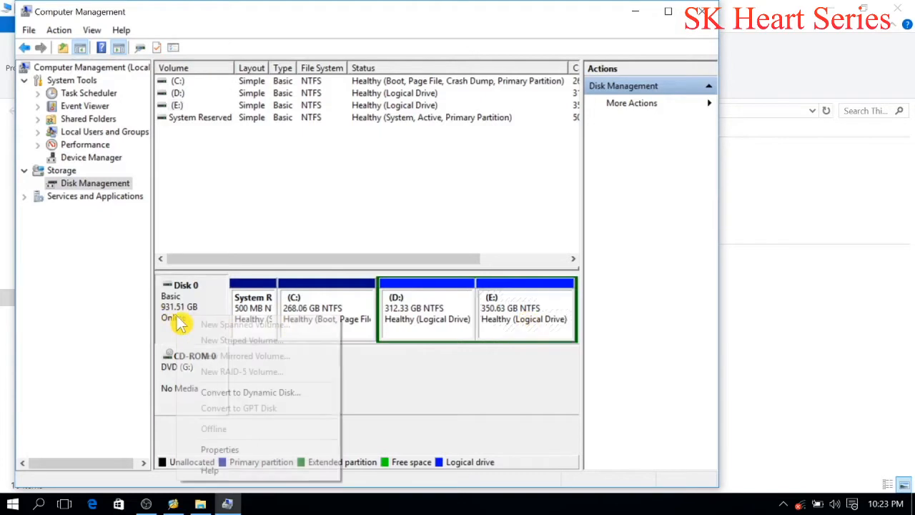
click(242, 457)
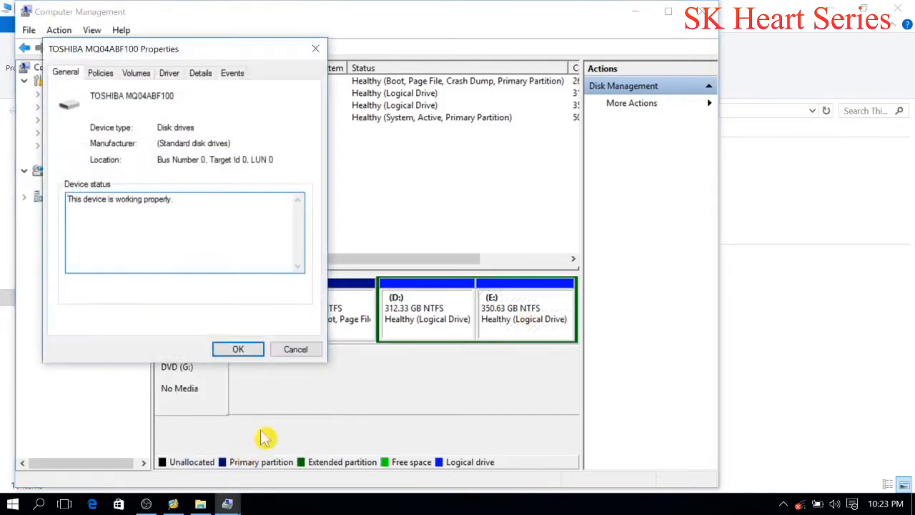
click(137, 75)
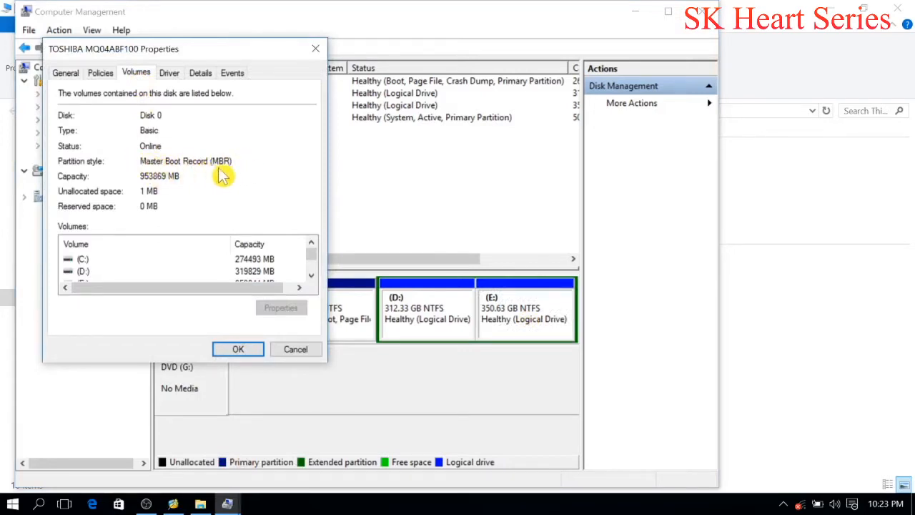
click(299, 350)
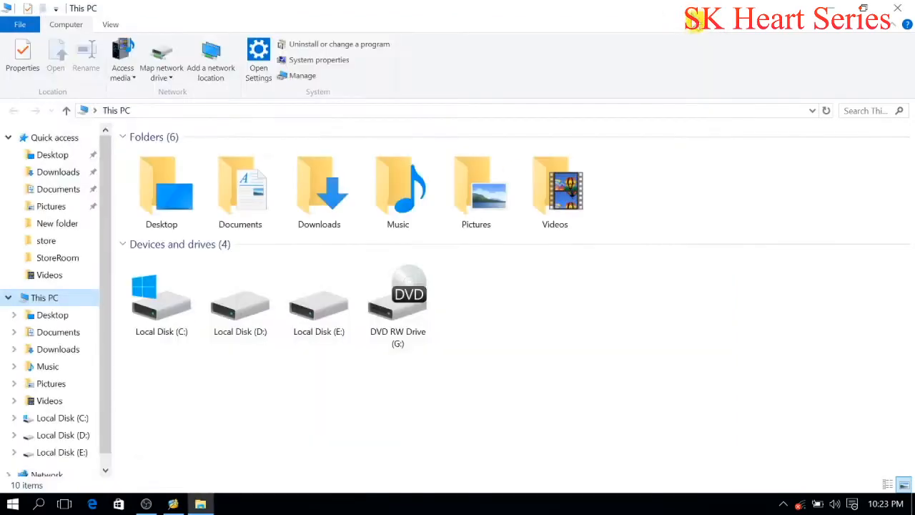
Step: Close Computer Management and the This PC window, and refresh the desktop
click(695, 11)
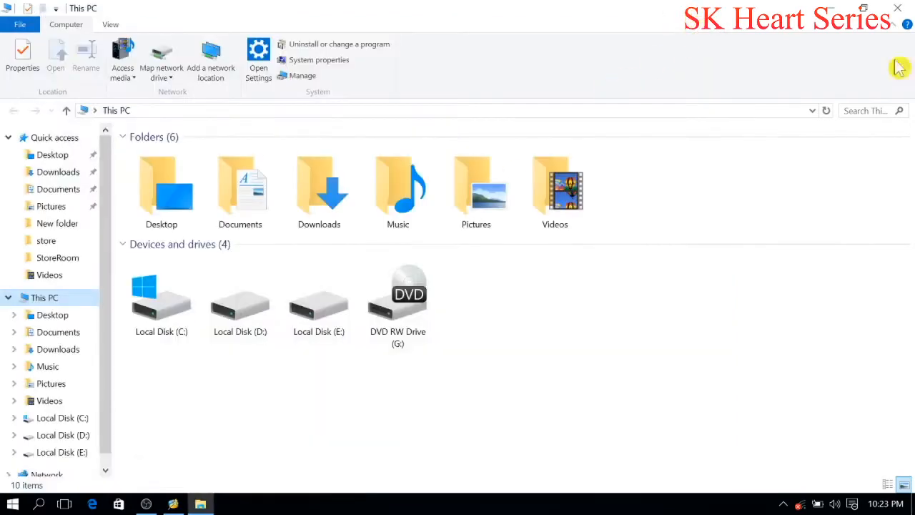
click(902, 7)
right_click(374, 87)
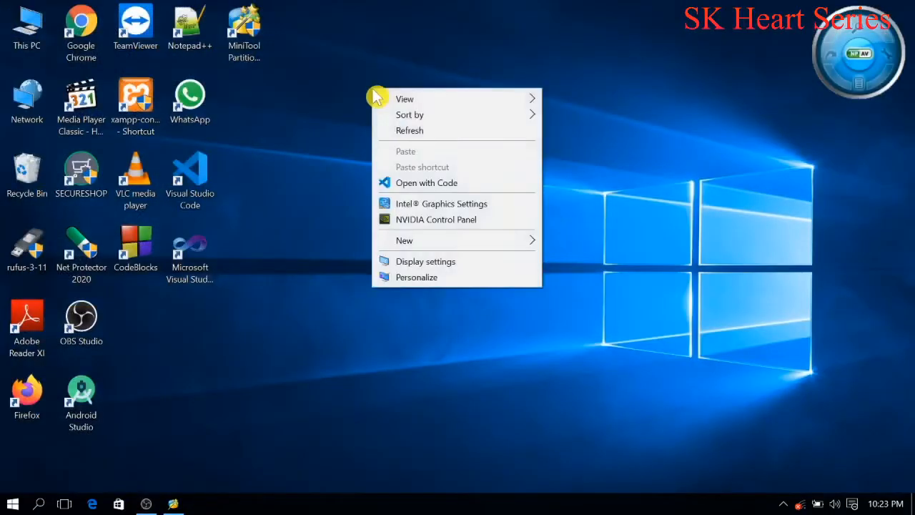
right_click(407, 134)
click(434, 173)
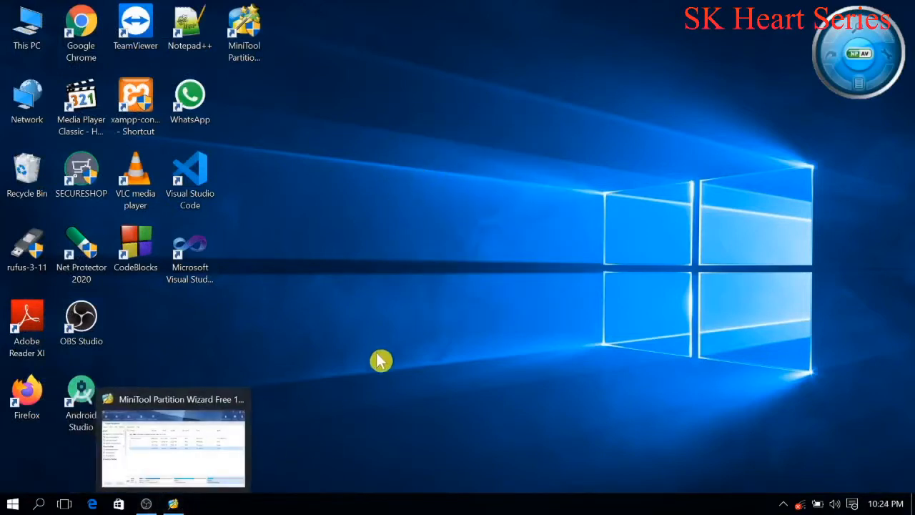
Step: Return to MiniTool Partition Wizard and set up a split of partition E: with an original size of about 300 GB and a new partition of about 50 GB
click(173, 504)
right_click(735, 460)
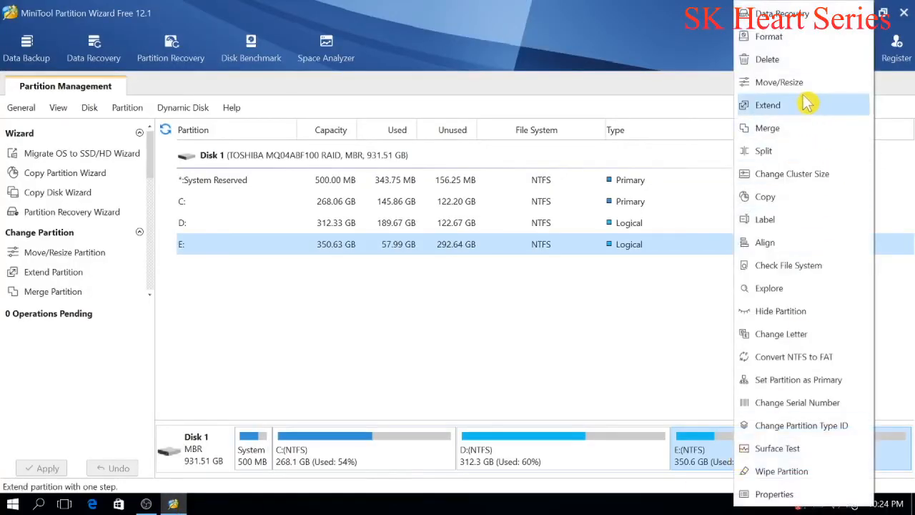
click(798, 152)
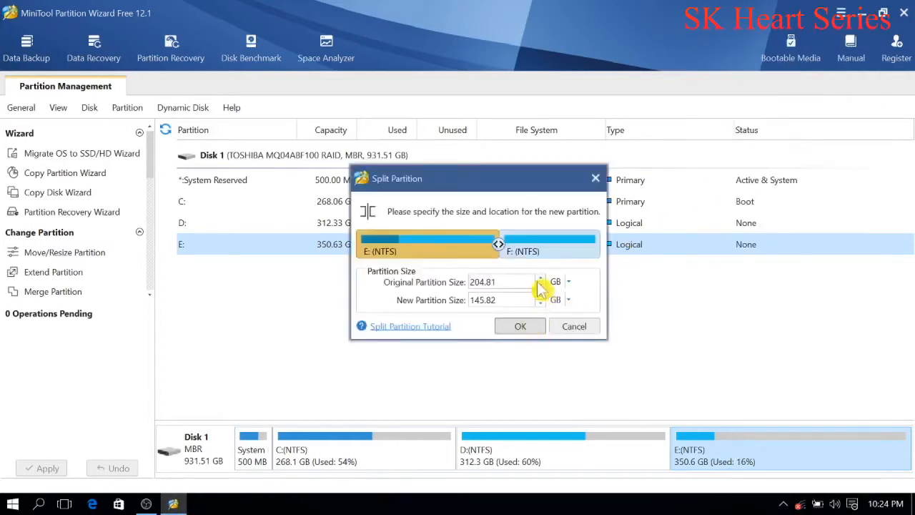
drag(499, 244, 559, 245)
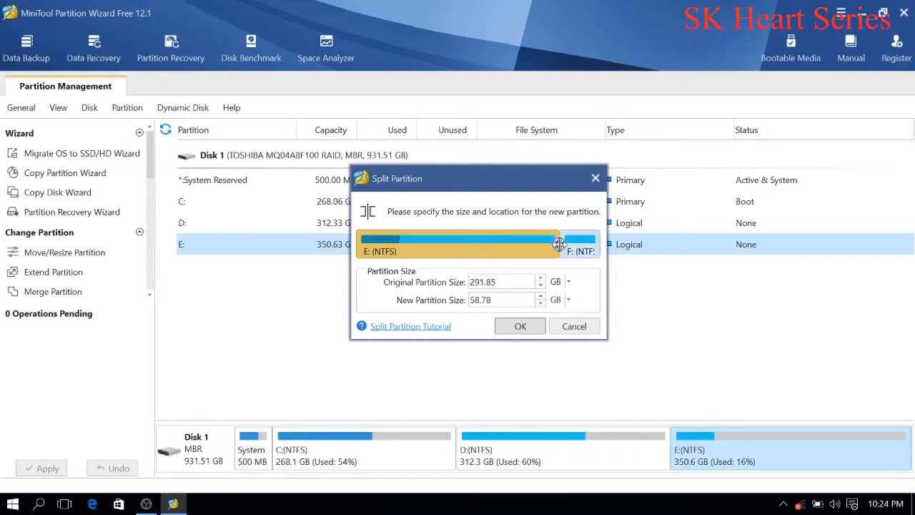
click(541, 279)
click(541, 279)
click(541, 280)
click(541, 280)
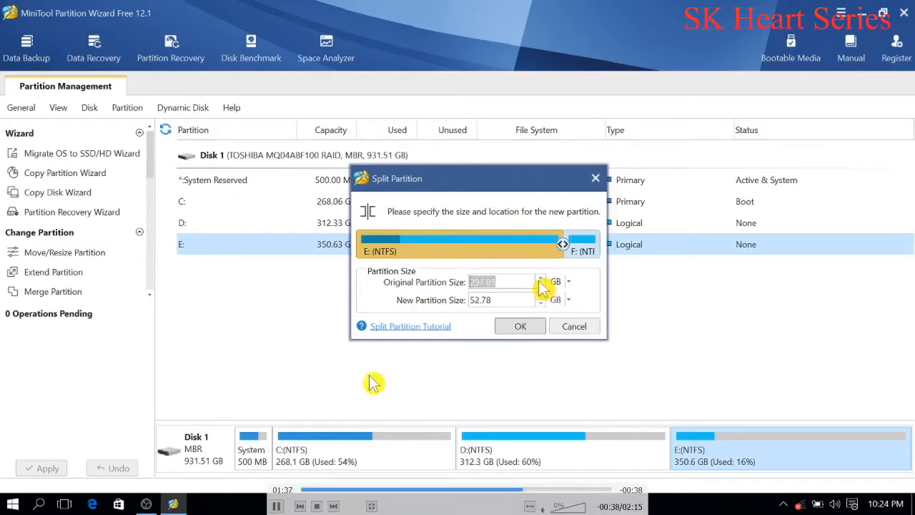
double_click(459, 388)
click(173, 504)
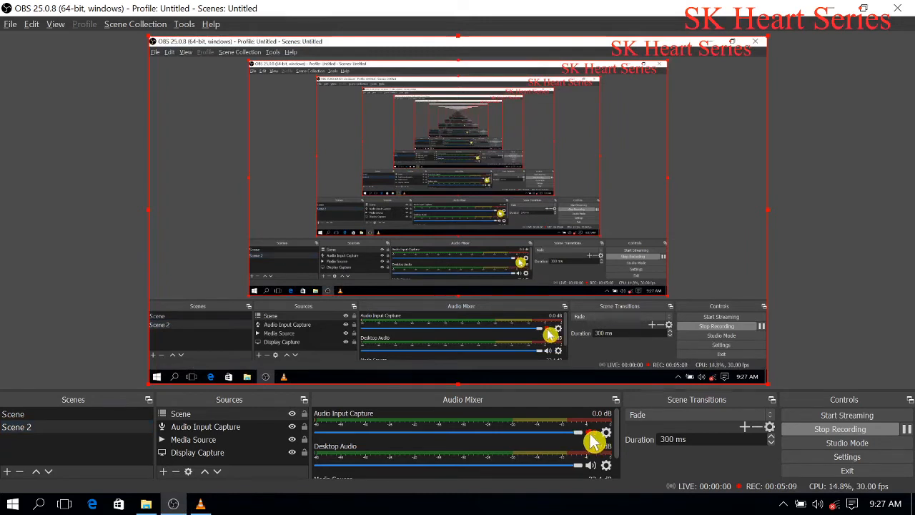
click(832, 8)
double_click(595, 322)
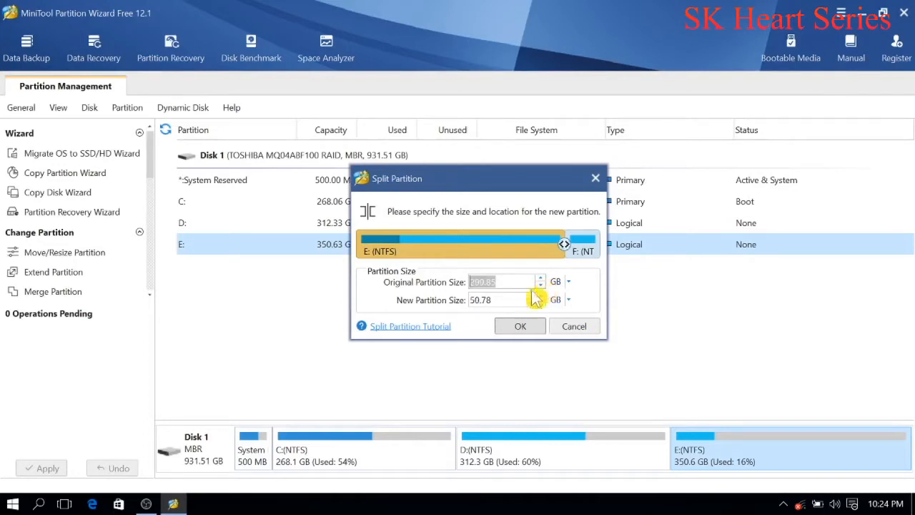
Step: Confirm the split of E: into 299.85 GB and 50.78 GB partitions and apply the pending changes
click(515, 331)
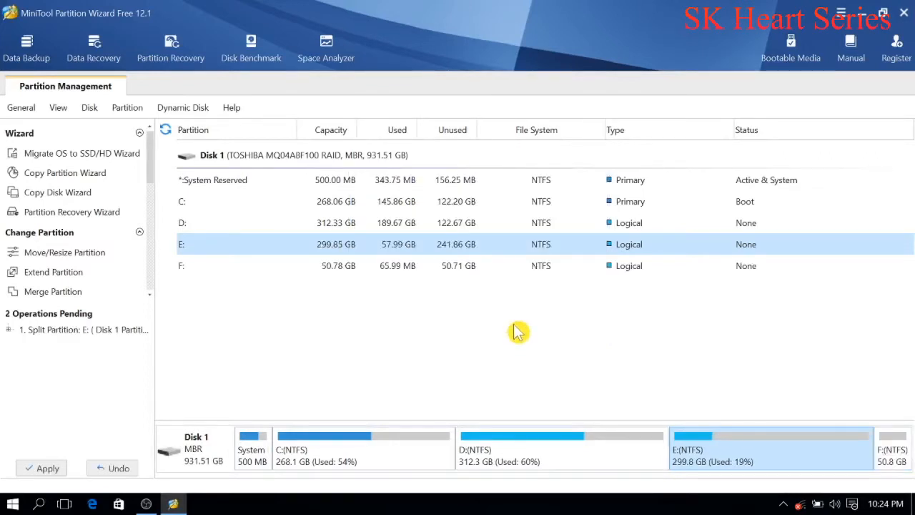
click(894, 458)
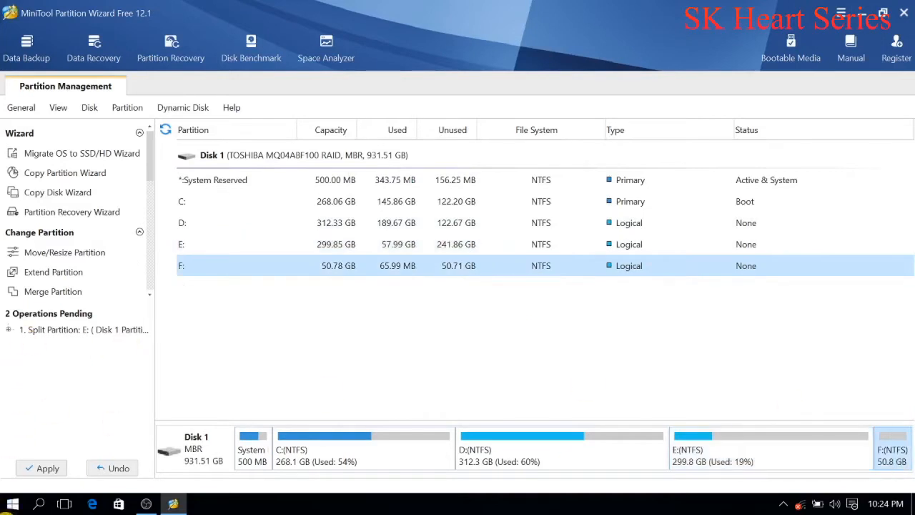
click(43, 470)
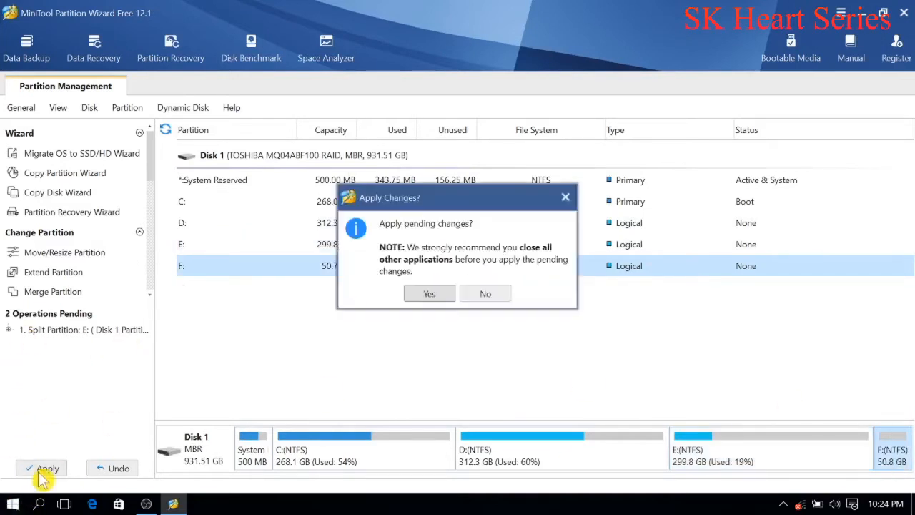
click(423, 294)
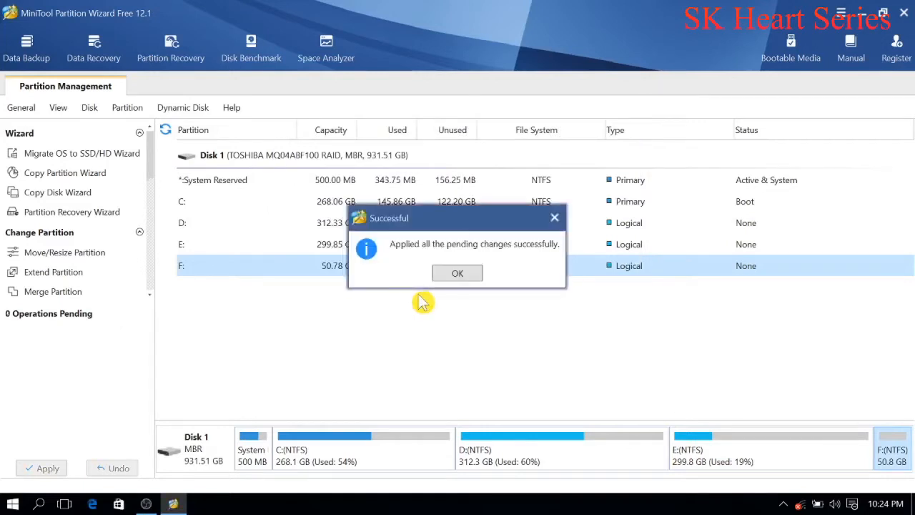
click(458, 277)
Step: Quit the partition program and confirm closing it
click(905, 13)
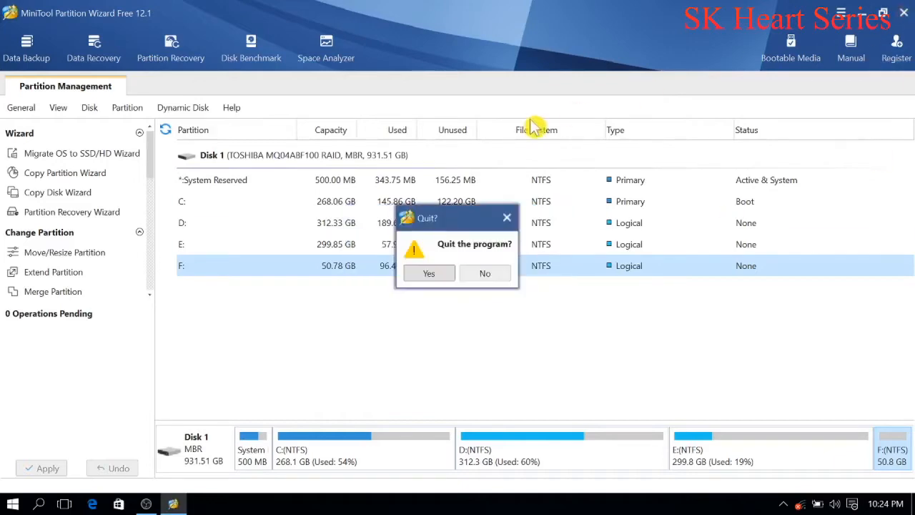
click(427, 273)
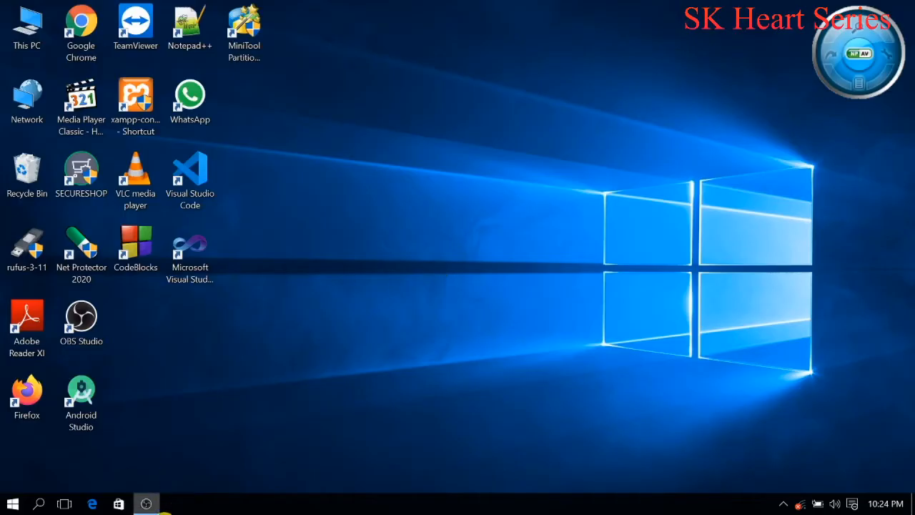
click(145, 504)
click(835, 431)
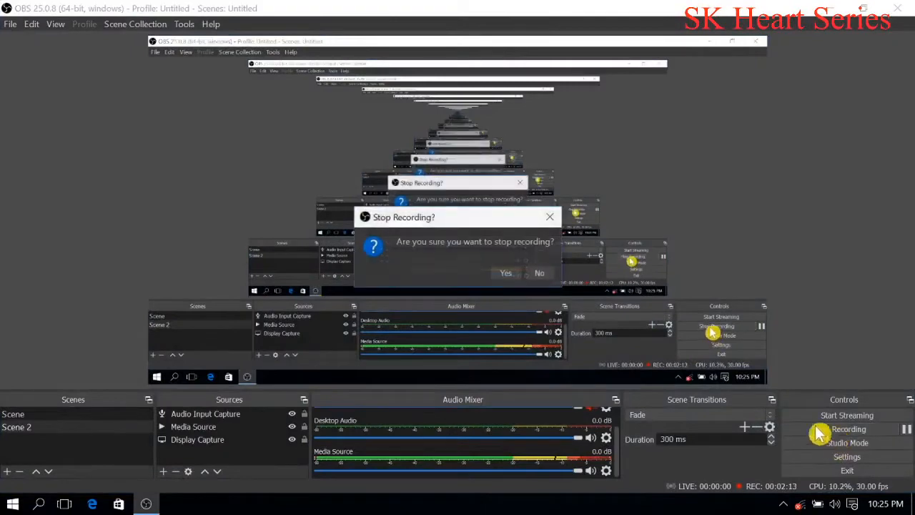
click(509, 273)
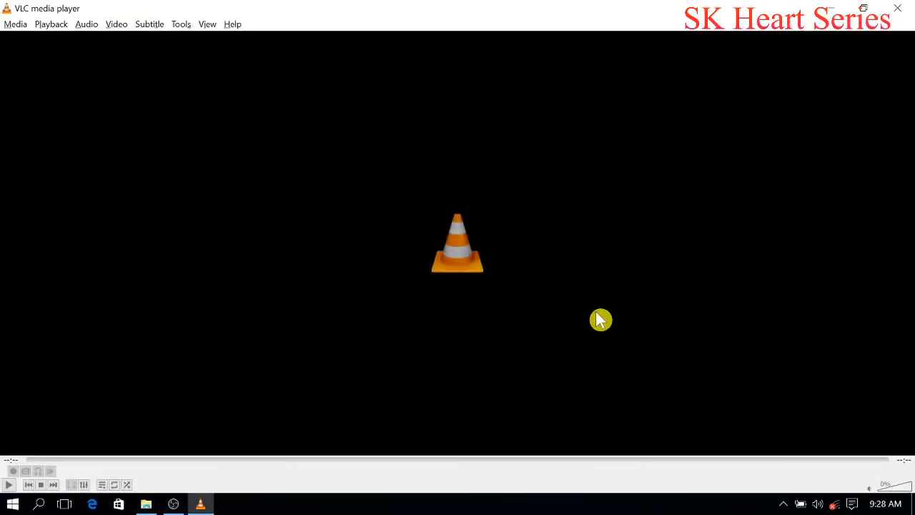
click(897, 8)
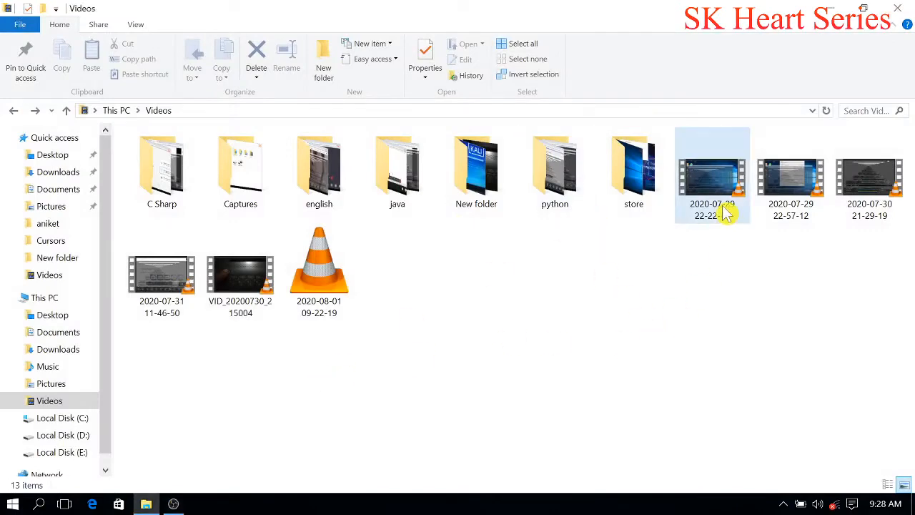
double_click(802, 199)
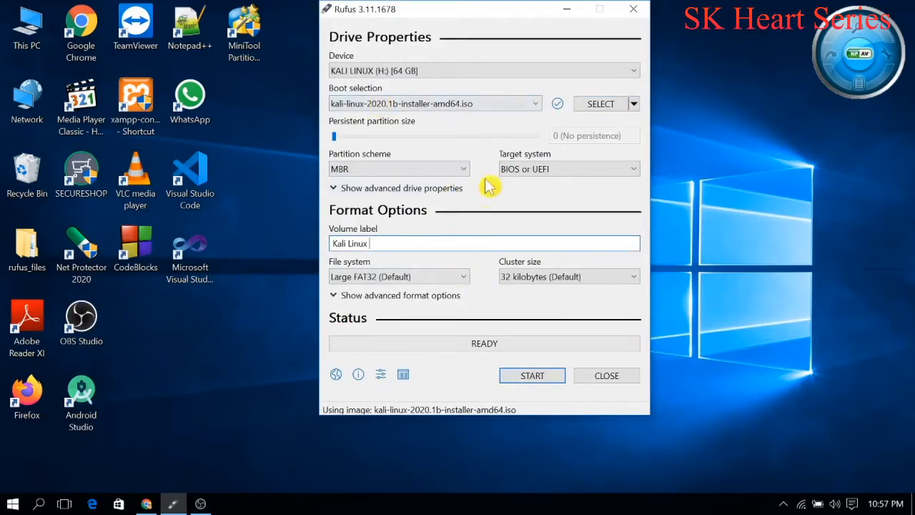
Step: Start writing kali-linux-2020.1b-installer-amd64.iso to the 64 GB USB drive H: in DD Image mode and confirm the write
click(528, 379)
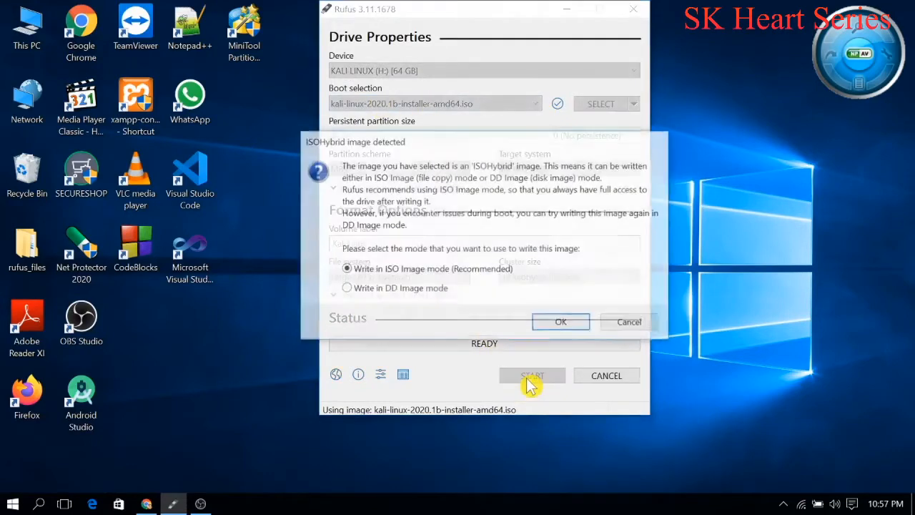
click(404, 289)
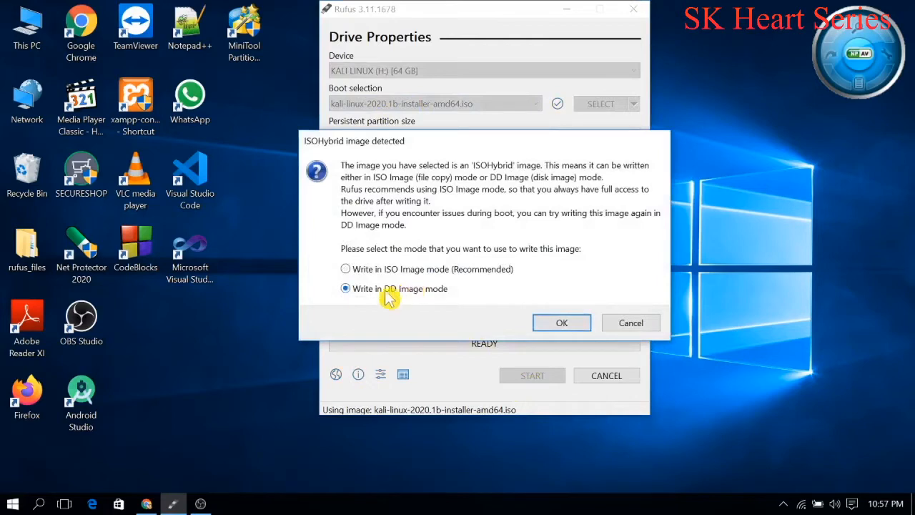
click(562, 329)
click(535, 316)
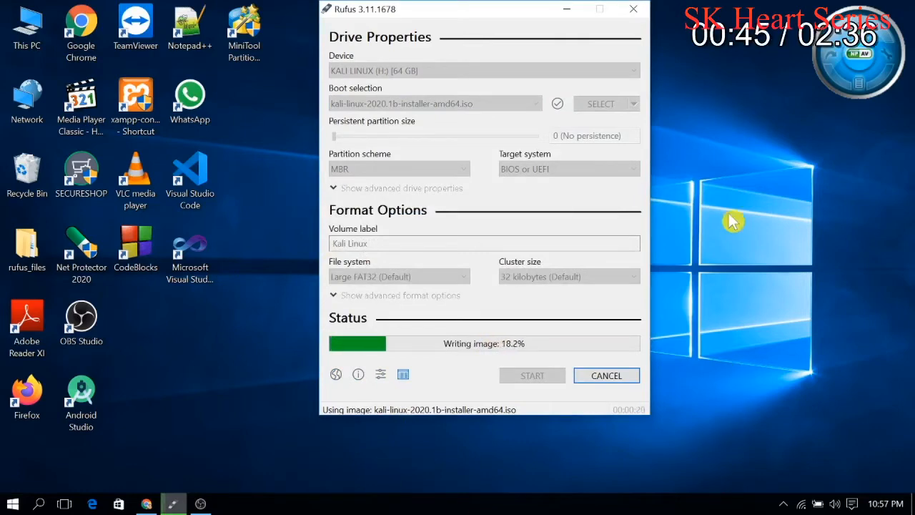
Step: Close Rufus once the image has been written to the USB drive
click(763, 230)
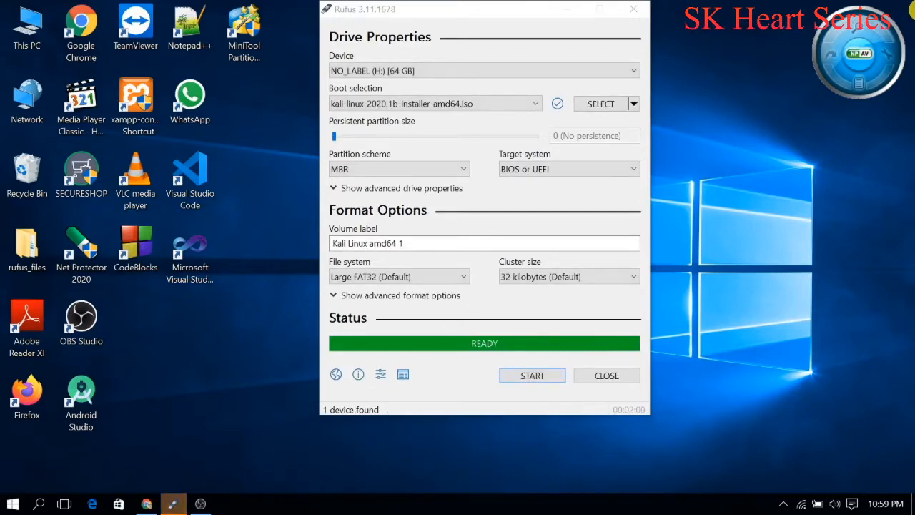
click(542, 406)
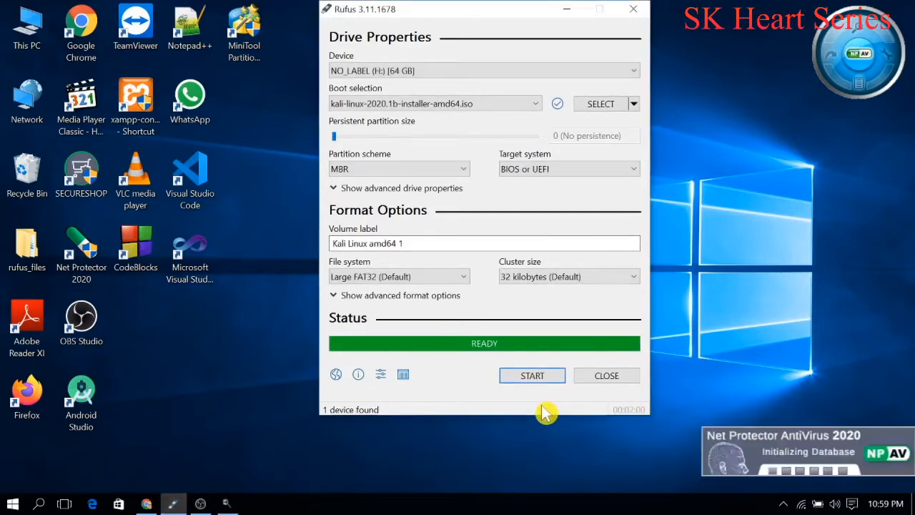
click(609, 378)
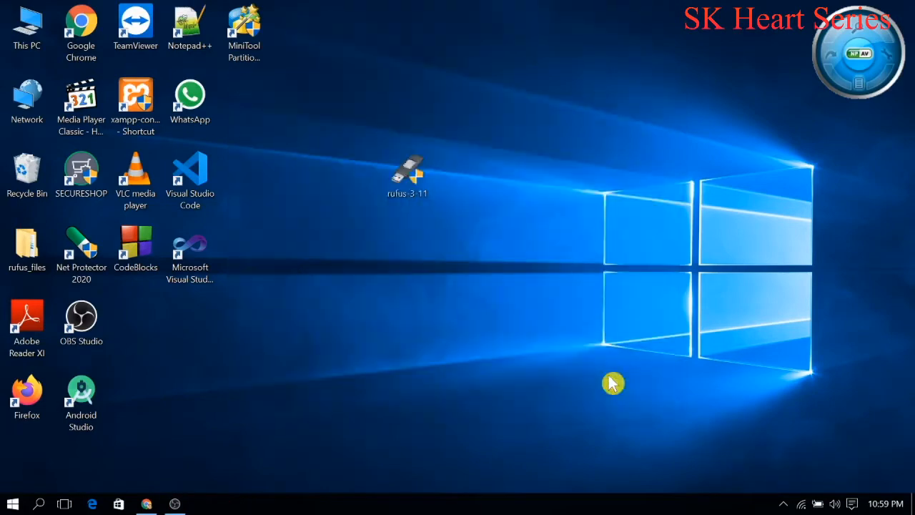
Step: Switch to OBS and stop the running screen recording
click(173, 504)
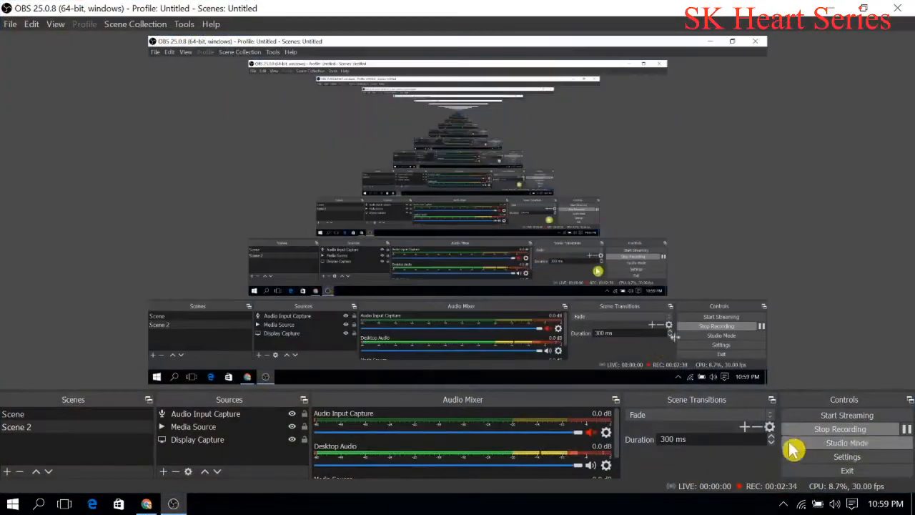
click(806, 432)
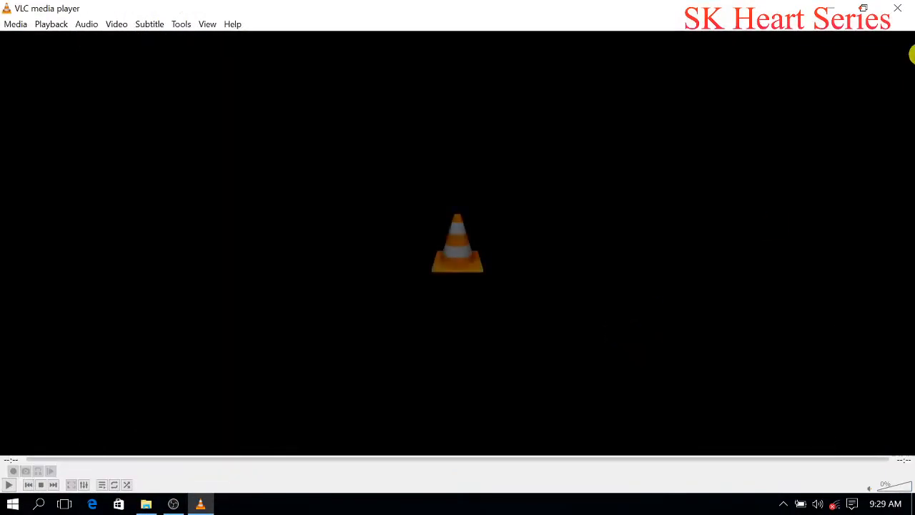
Step: Close the open VLC video and play VID_20200730_215004 from the Videos folder in full screen
click(898, 9)
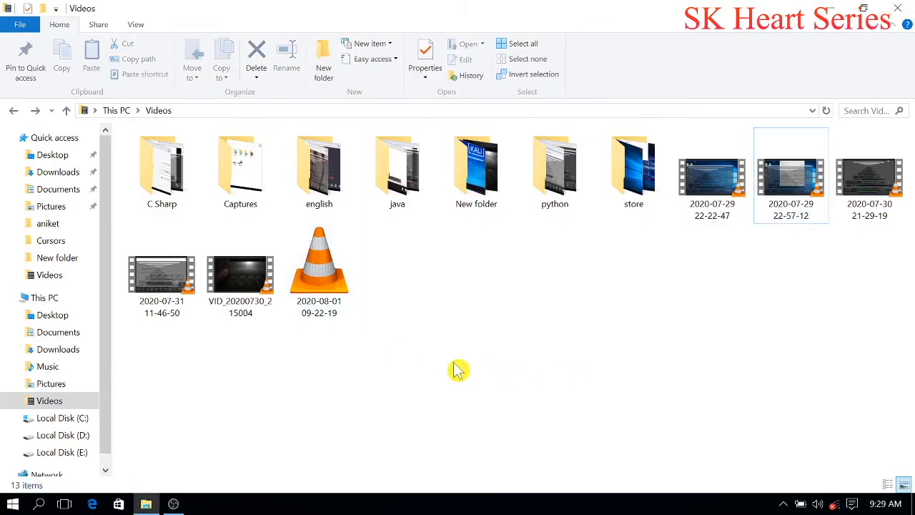
double_click(260, 285)
double_click(472, 280)
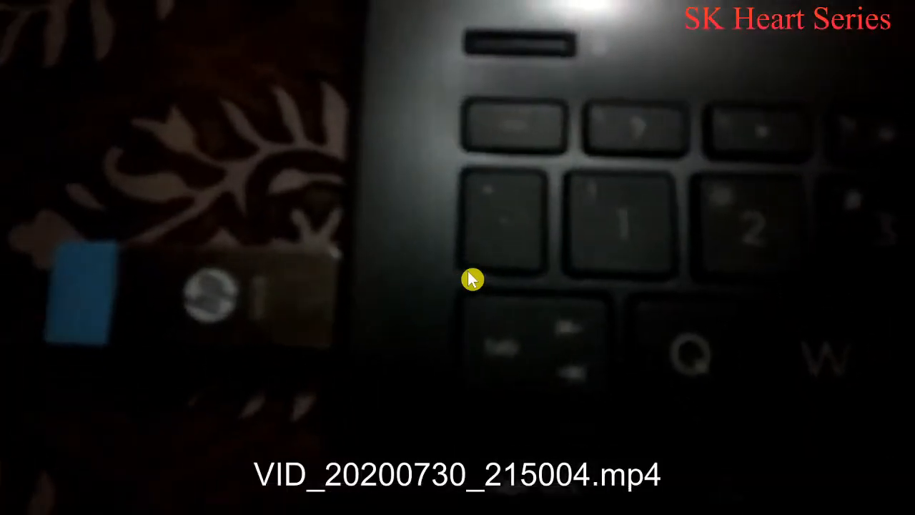